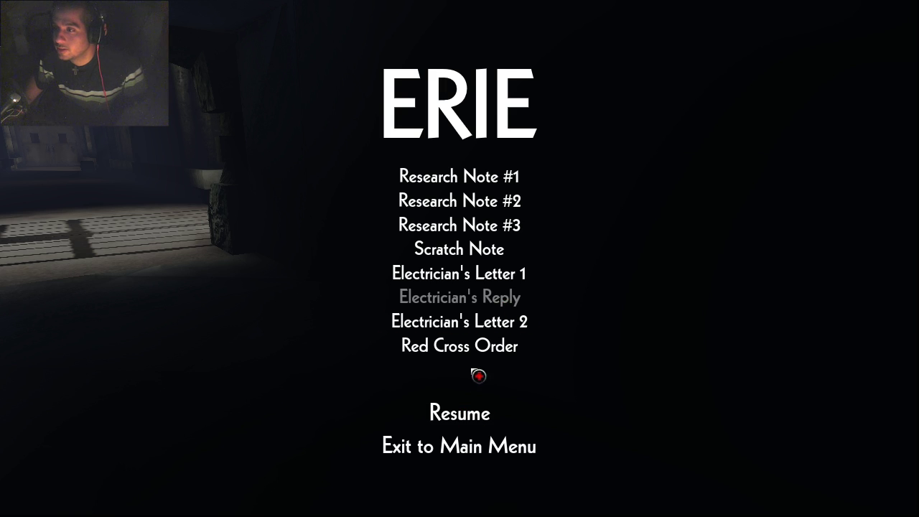
{"action": "left_click", "coordinate": [474, 412]}
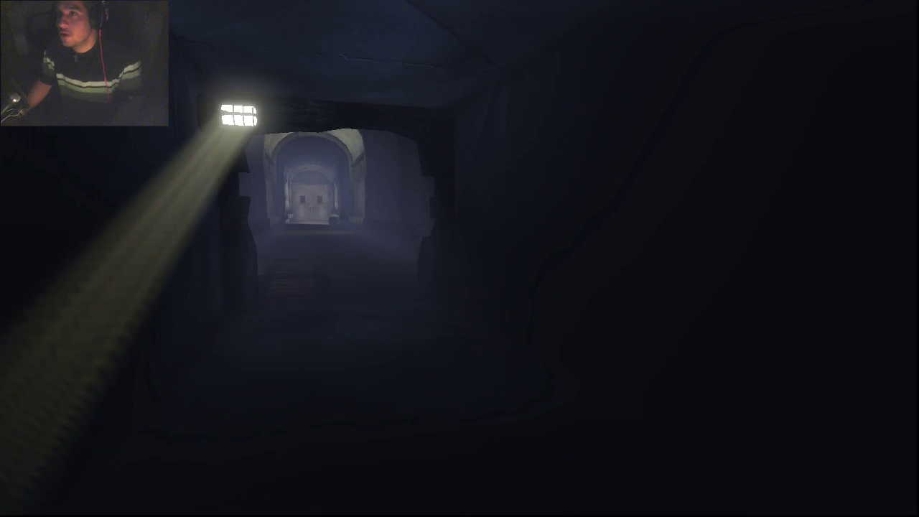
{"action": "key", "text": "w"}
{"action": "key", "text": "w"}
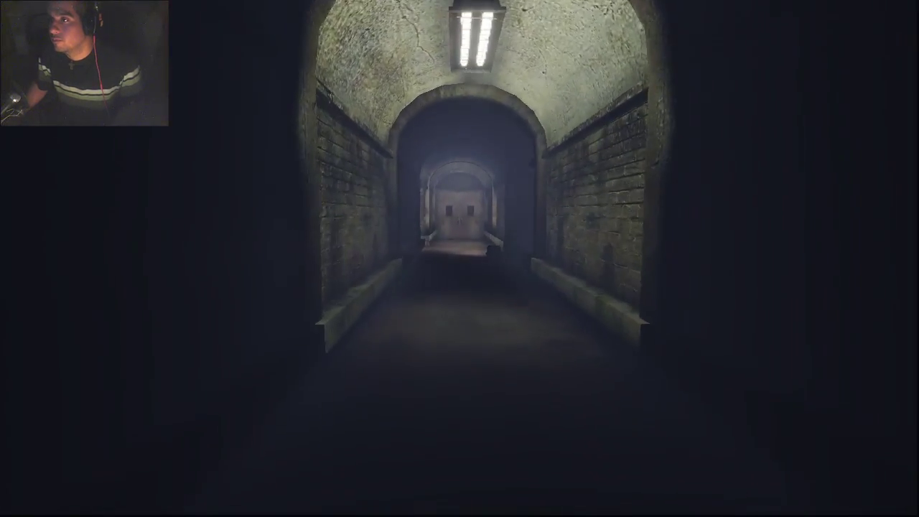
{"action": "key", "text": "w"}
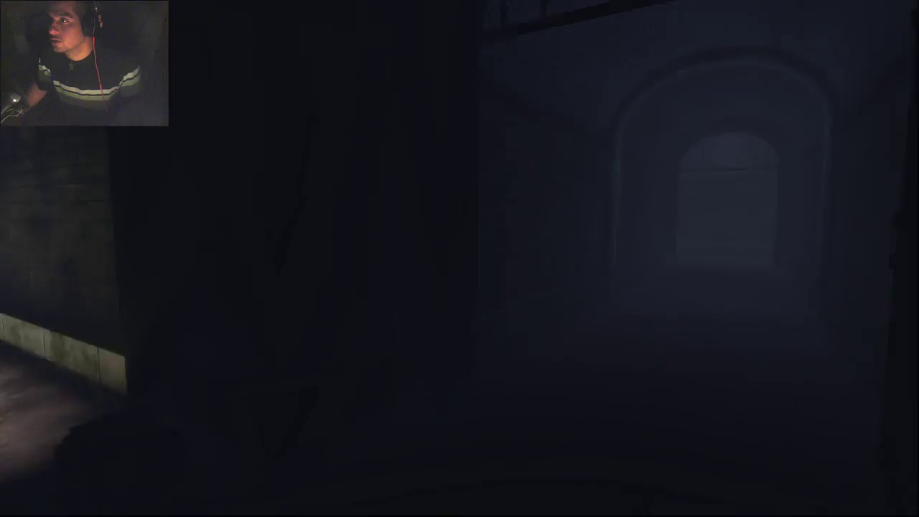
{"action": "key", "text": "w"}
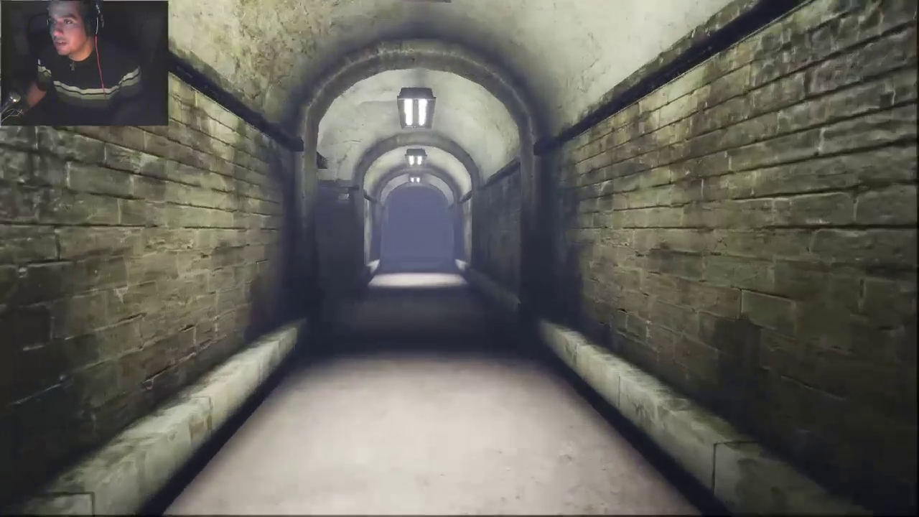
{"action": "key", "text": "w"}
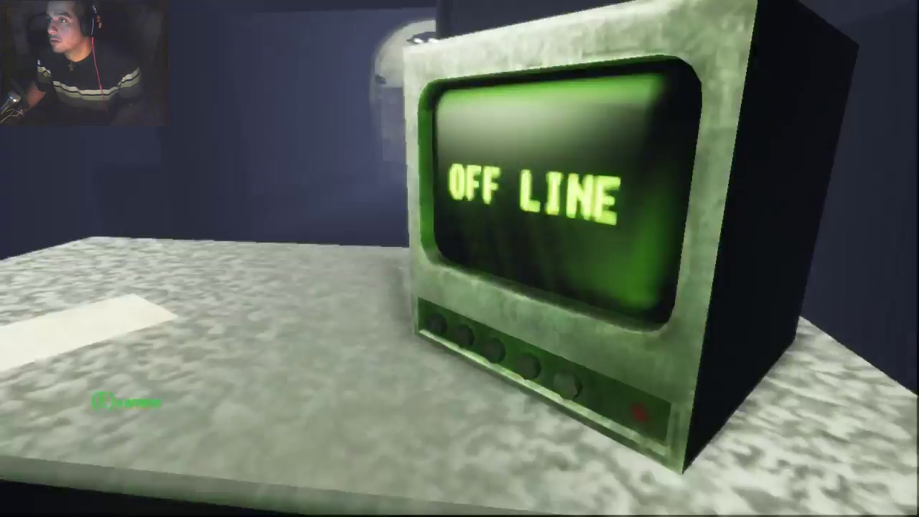
{"action": "key", "text": "w"}
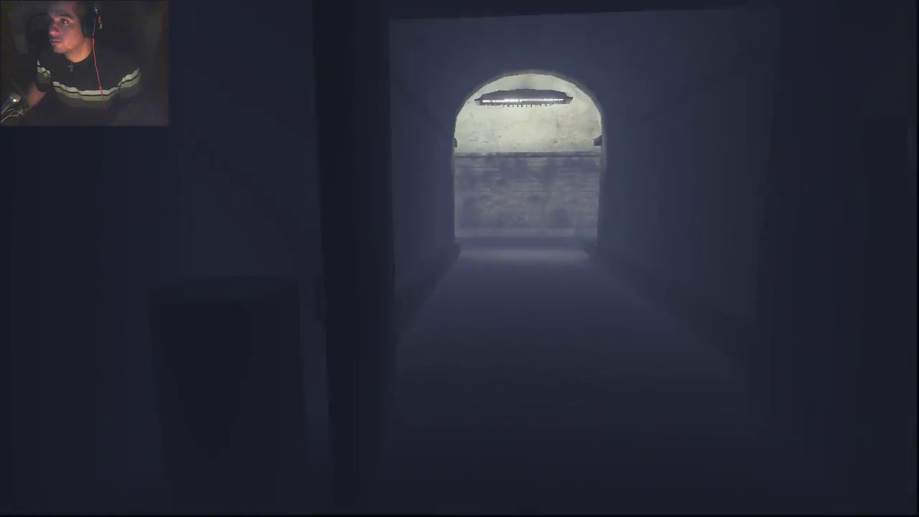
{"action": "key", "text": "w"}
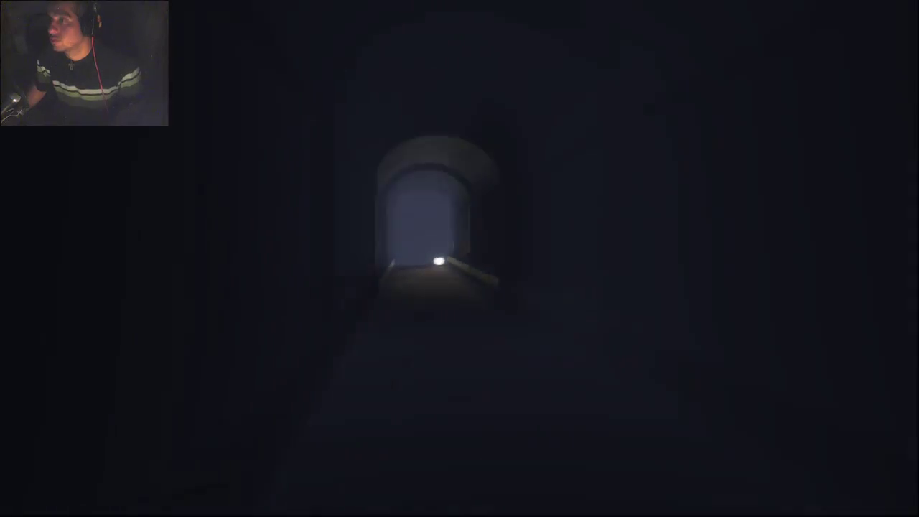
{"action": "key", "text": "w"}
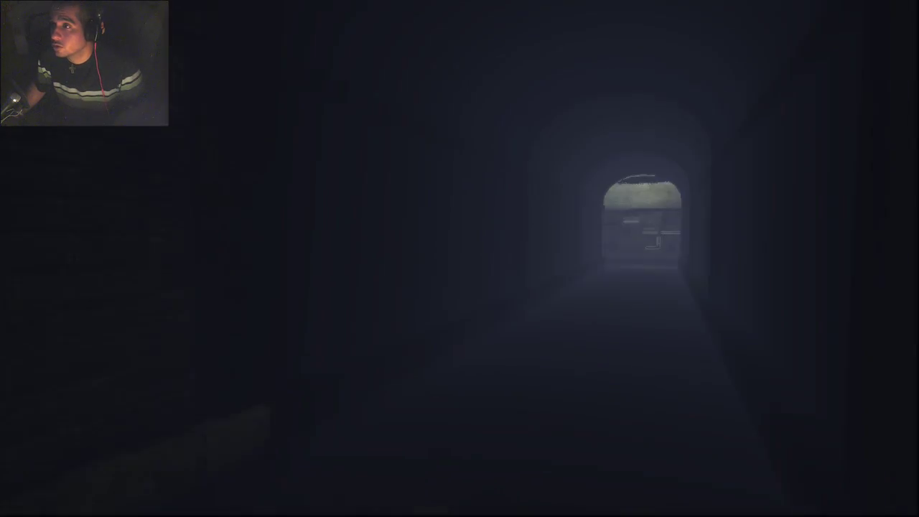
{"action": "key", "text": "w"}
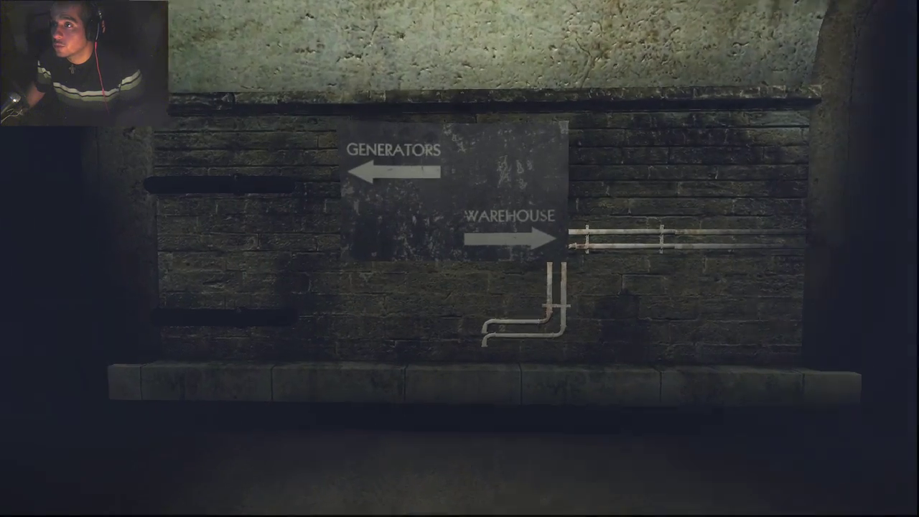
{"action": "key", "text": "w"}
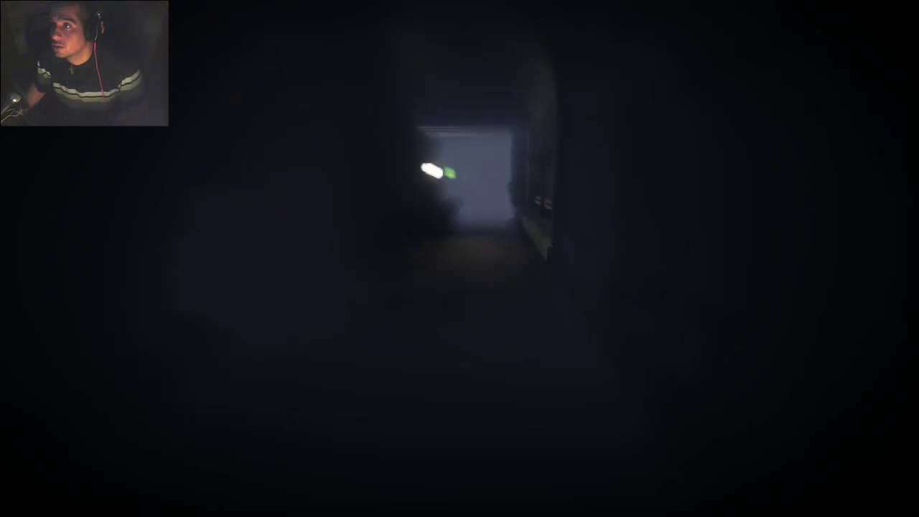
{"action": "key", "text": "w"}
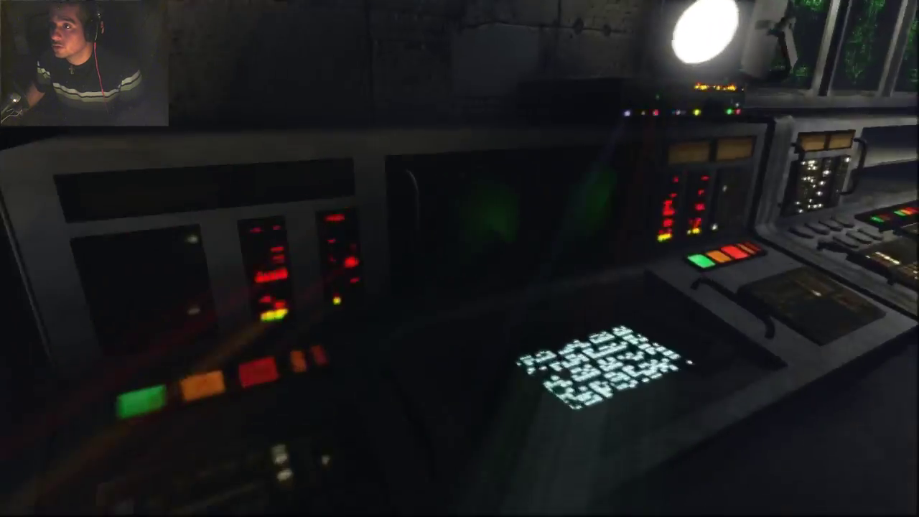
{"action": "key", "text": "w"}
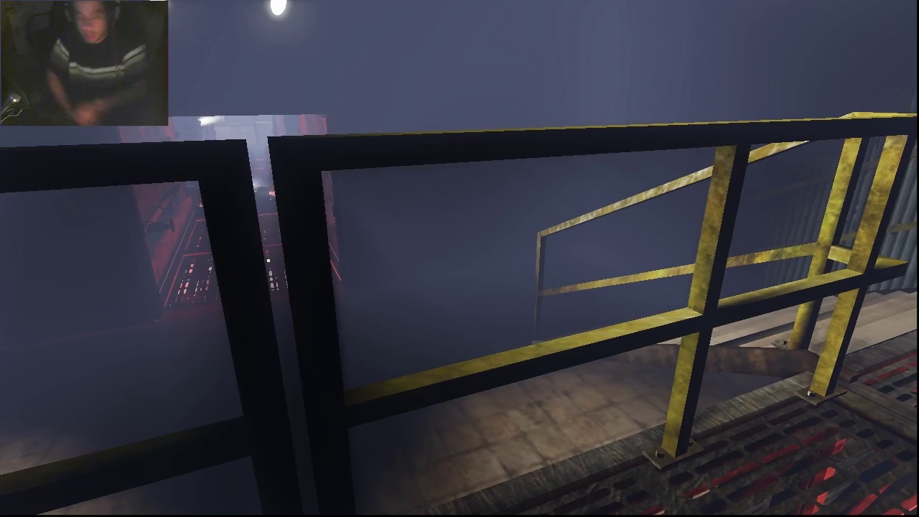
{"action": "key", "text": "w"}
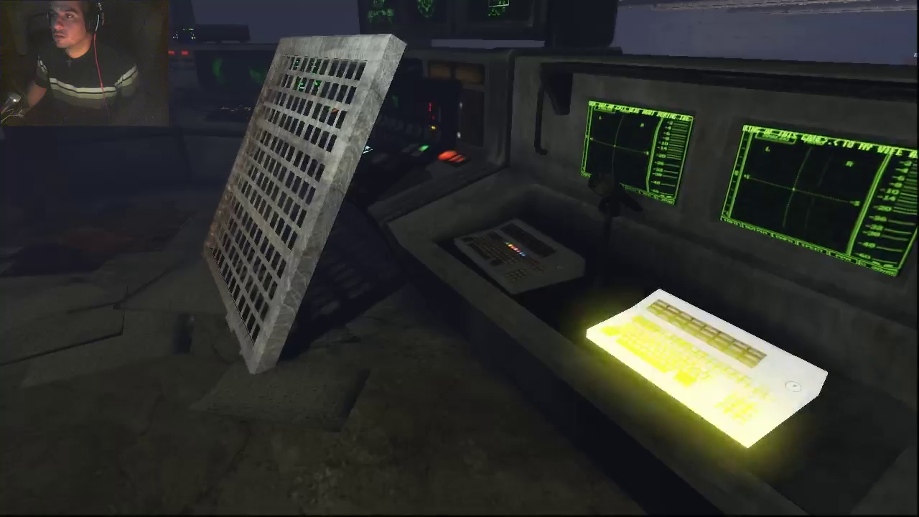
{"action": "key", "text": "w"}
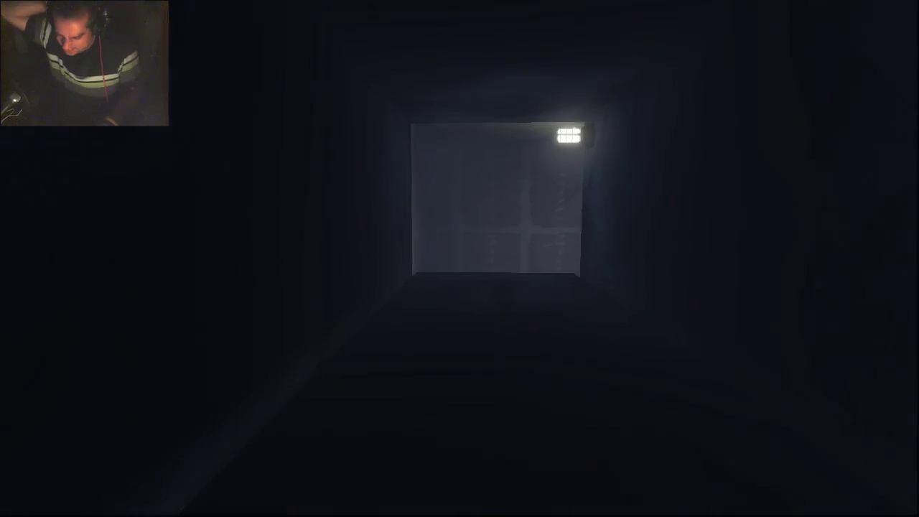
{"action": "key", "text": "w"}
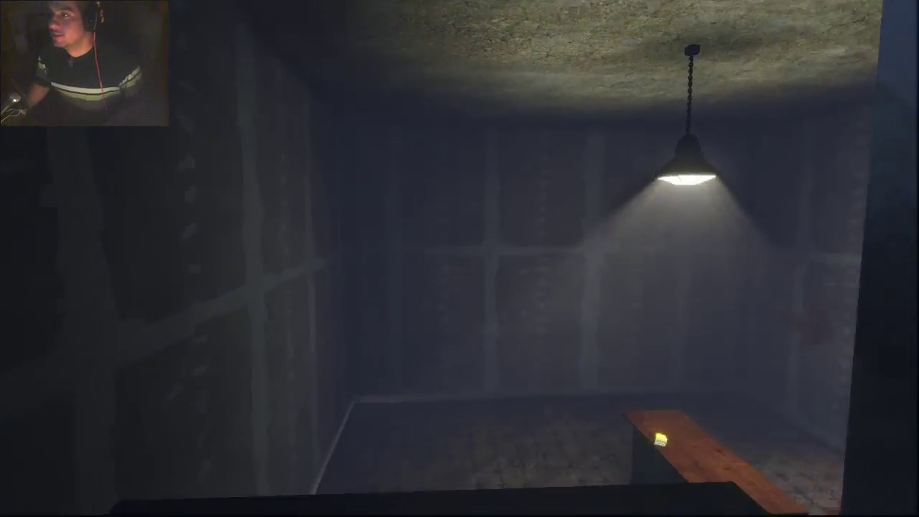
{"action": "key", "text": "w"}
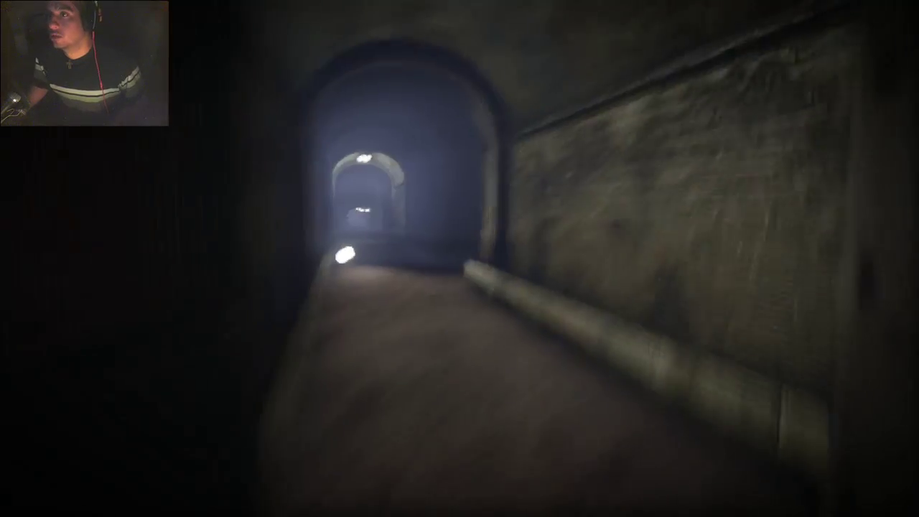
{"action": "key", "text": "w"}
{"action": "key", "text": "w"}
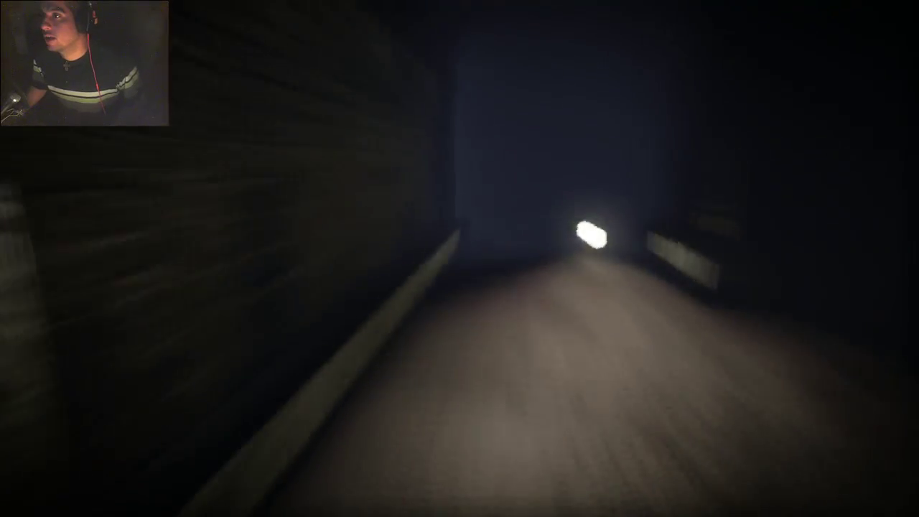
{"action": "mouse_move", "coordinate": [459, 258]}
{"action": "left_mouse_down"}
{"action": "mouse_move", "coordinate": [491, 266]}
{"action": "mouse_move", "coordinate": [388, 258]}
{"action": "left_mouse_up"}
{"action": "key", "text": "w"}
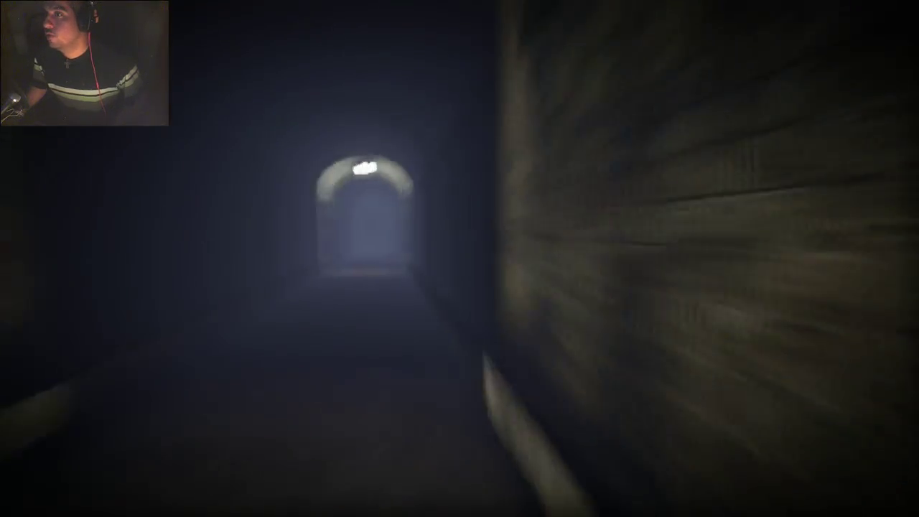
{"action": "left_click_drag", "start_coordinate": [459, 259], "coordinate": [337, 258]}
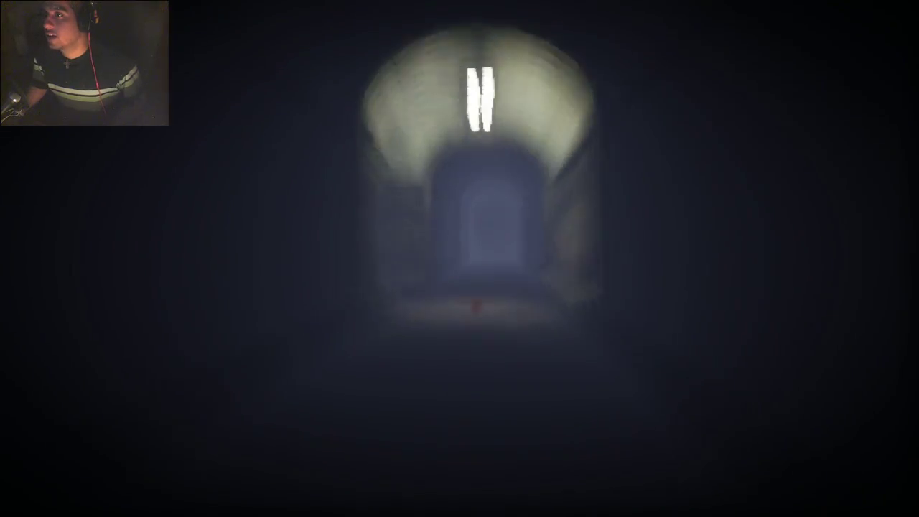
{"action": "key", "text": "w"}
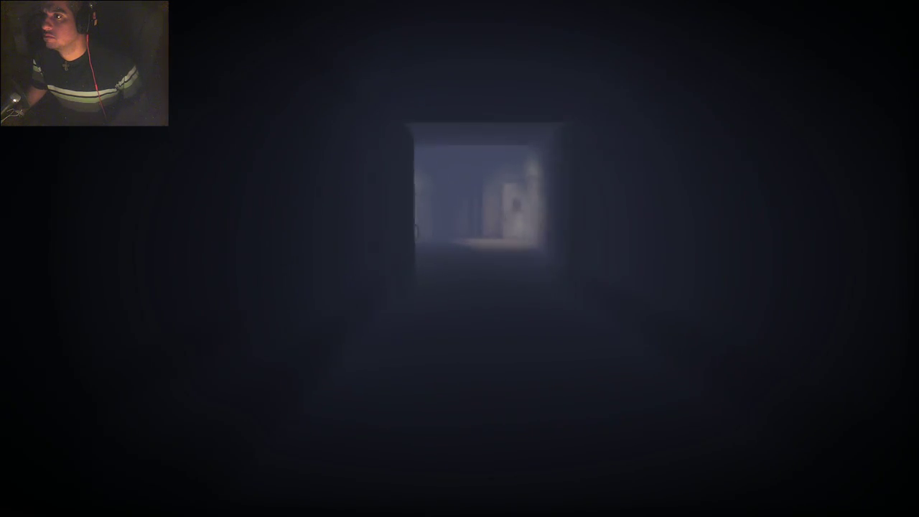
{"action": "key", "text": "w"}
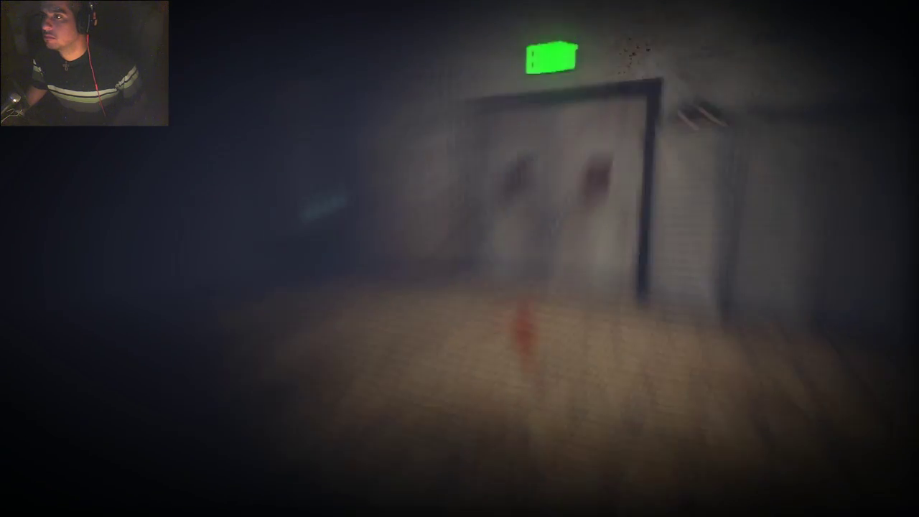
{"action": "key", "text": "w"}
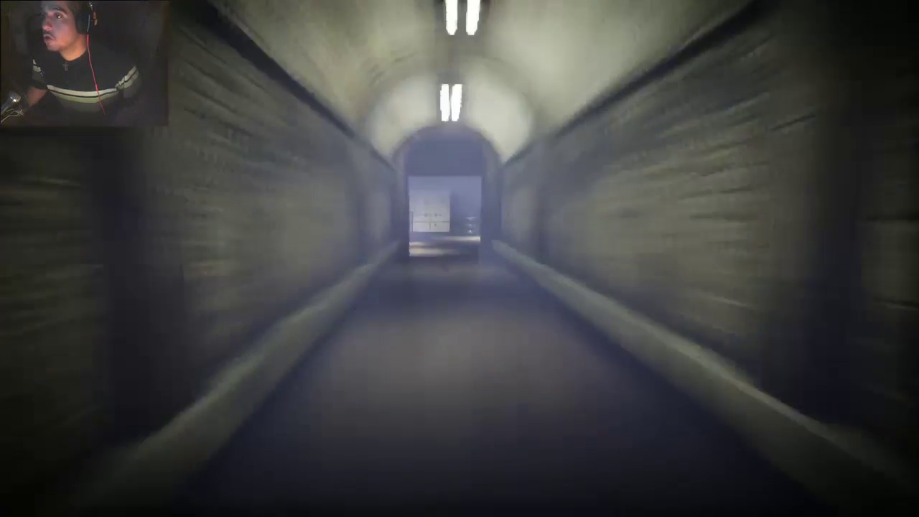
{"action": "key", "text": "w"}
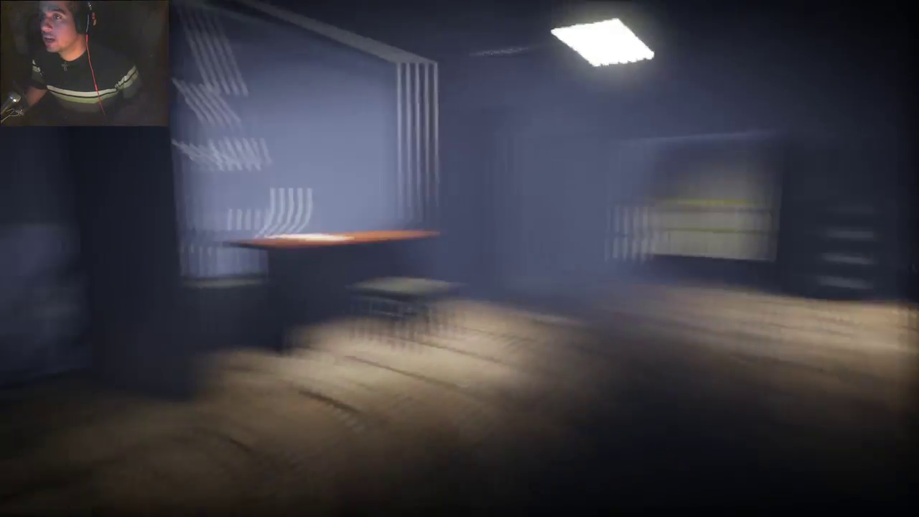
{"action": "key", "text": "w"}
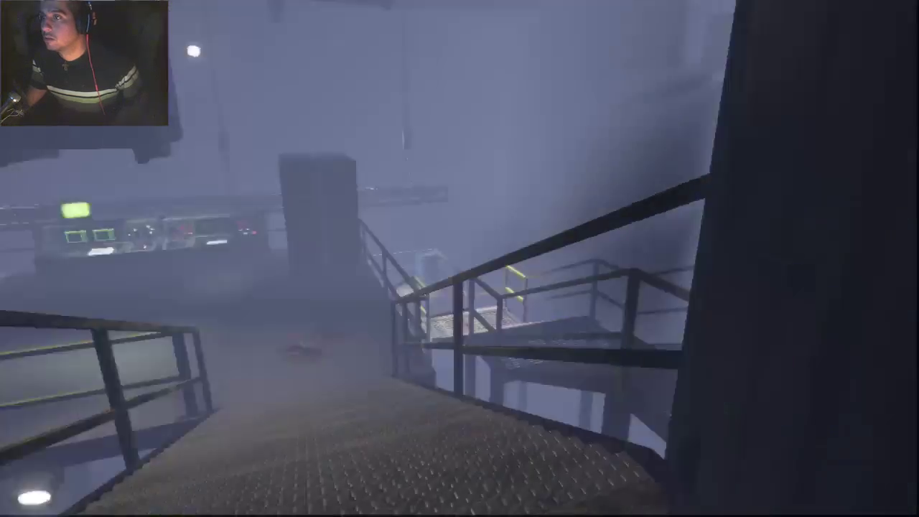
{"action": "key", "text": "w"}
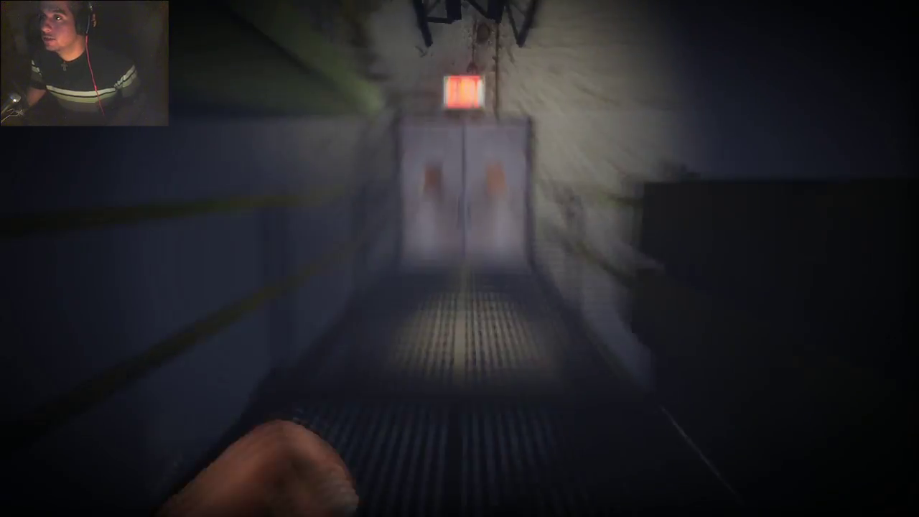
{"action": "key", "text": "w"}
{"action": "key", "text": "e"}
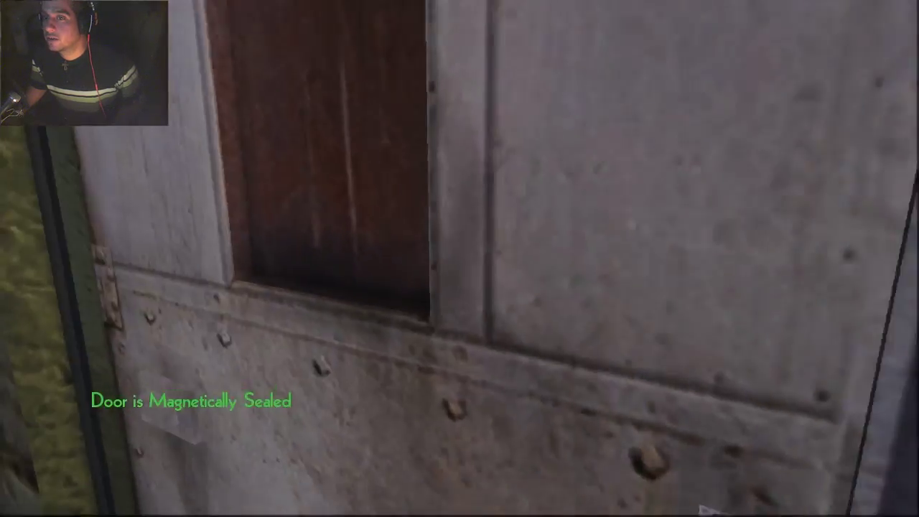